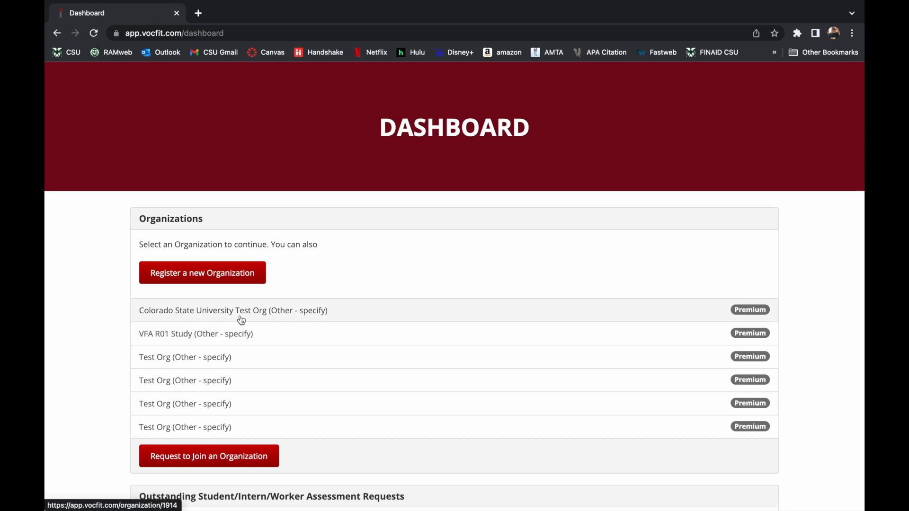
Step: From the Dashboard, open Manage Organization for Colorado State University Test Org
scroll(368, 410, down, 1)
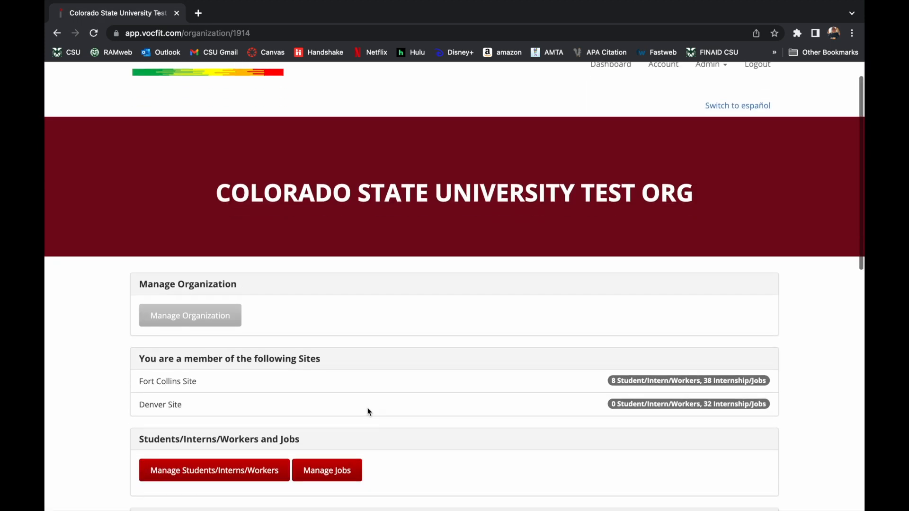
click(207, 328)
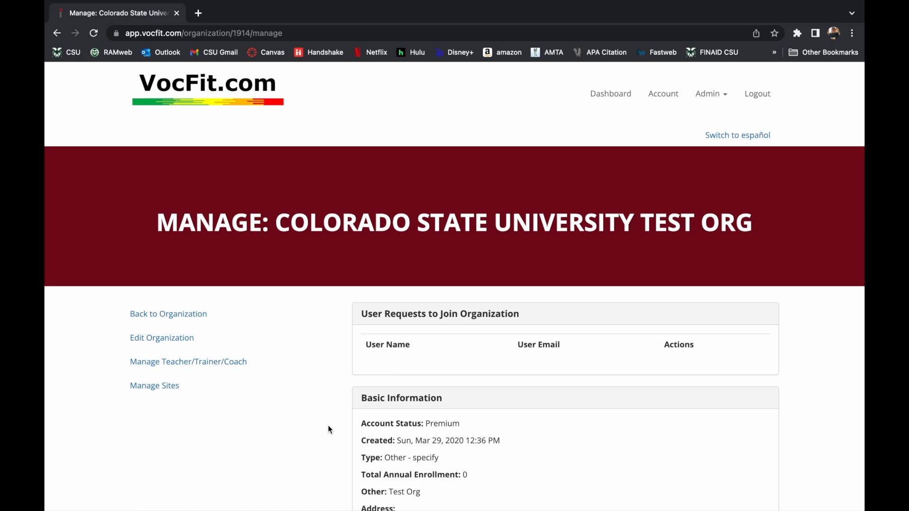
Step: Go to Manage Teacher/Trainer/Coach and open the Add Teacher/Trainer/Coach To Organization form
click(248, 367)
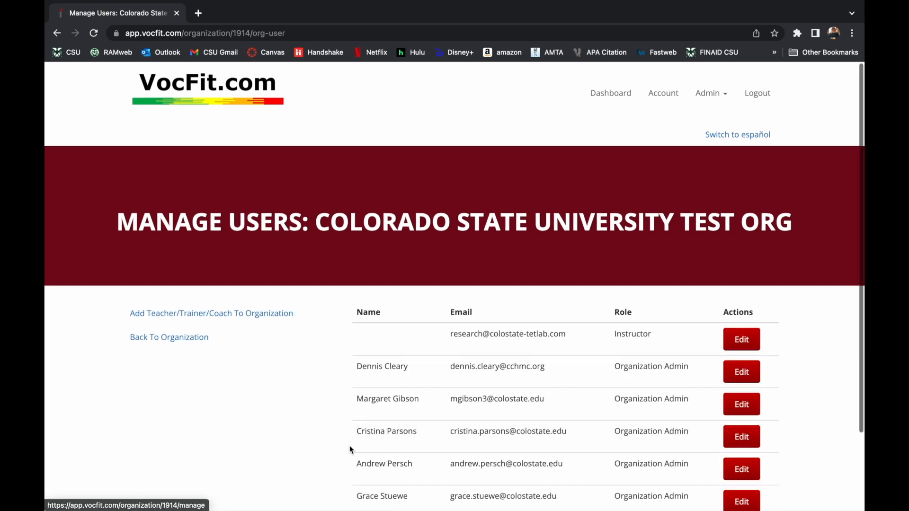
scroll(349, 445, down, 2)
scroll(350, 445, up, 2)
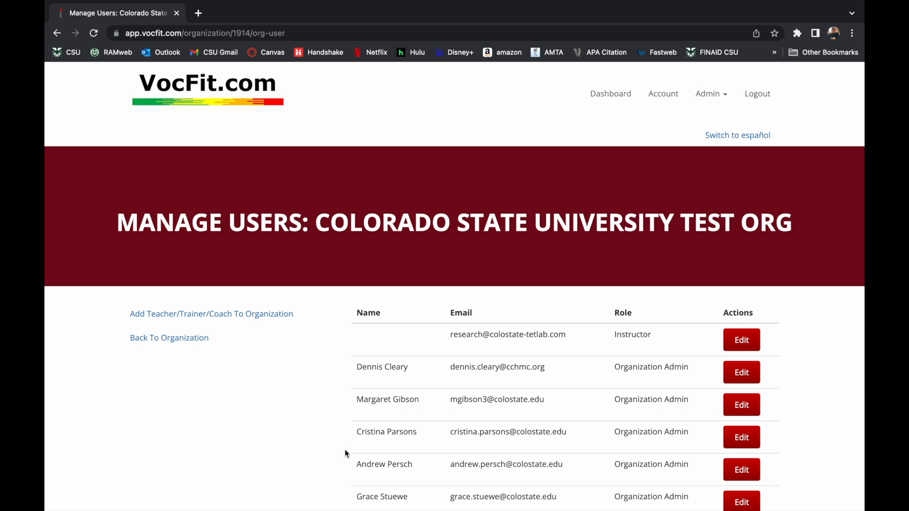
click(249, 321)
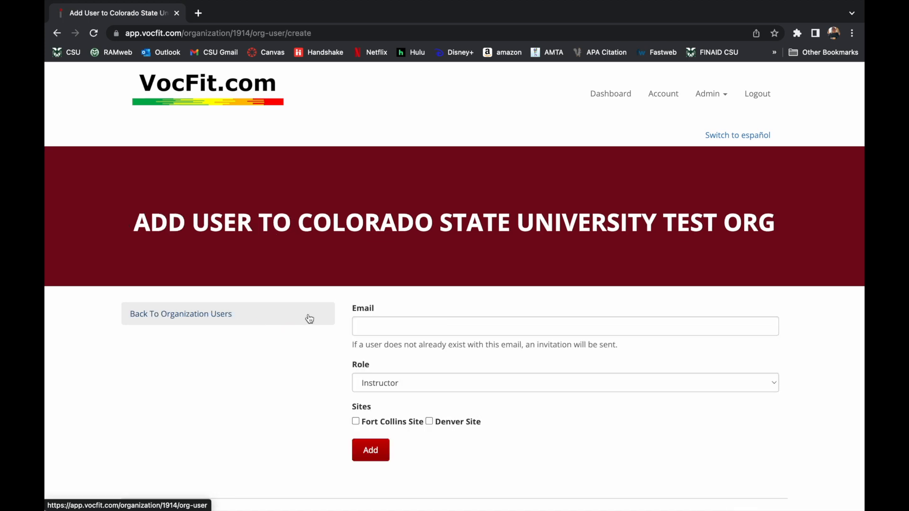
Step: Enter the administrator's e-mail address as the new user's email
click(405, 327)
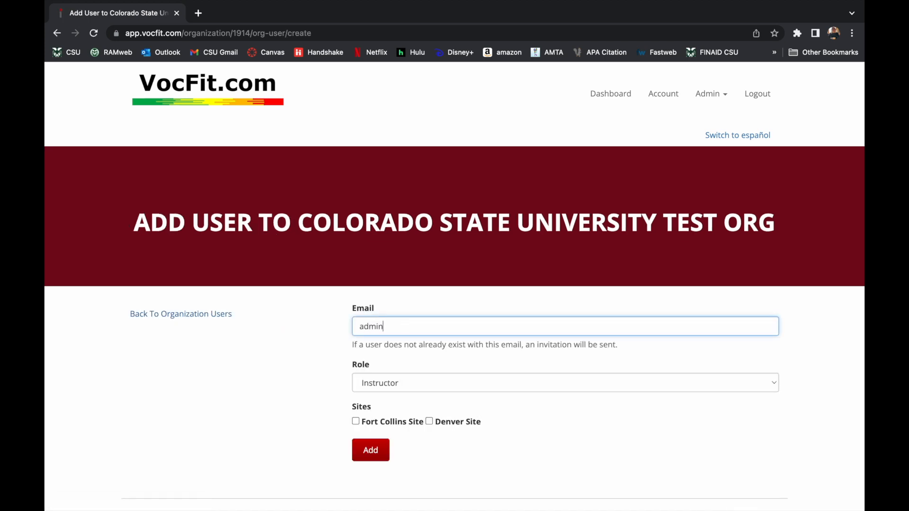
scroll(393, 355, down, 1)
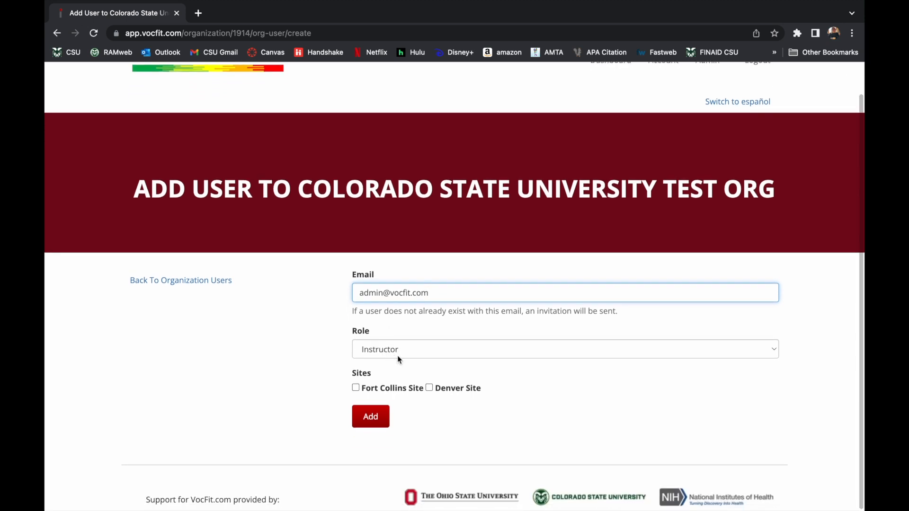
Step: Keep the role as Instructor, tick Denver Site, and add the user
click(402, 353)
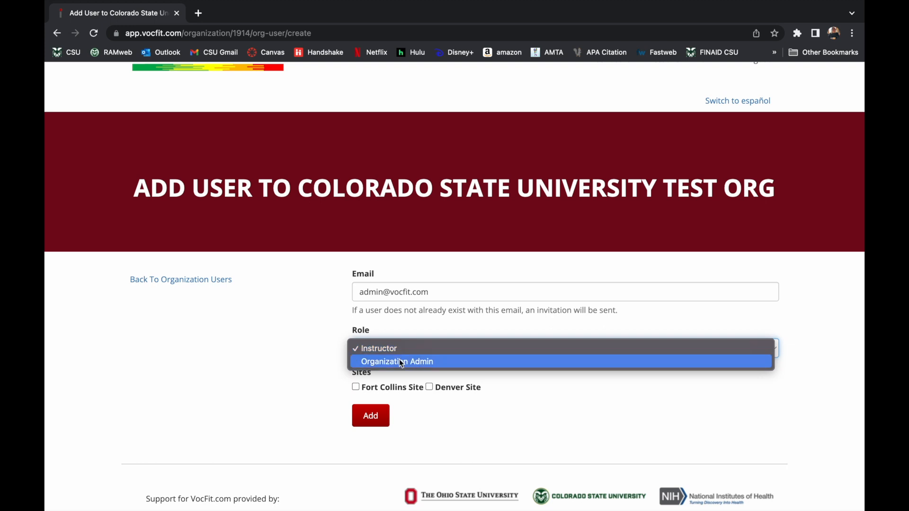
click(400, 363)
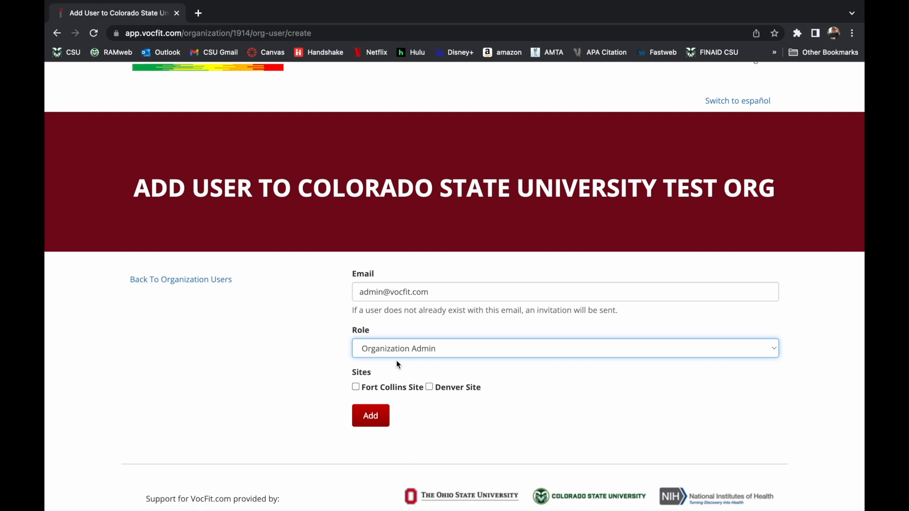
click(399, 352)
click(400, 335)
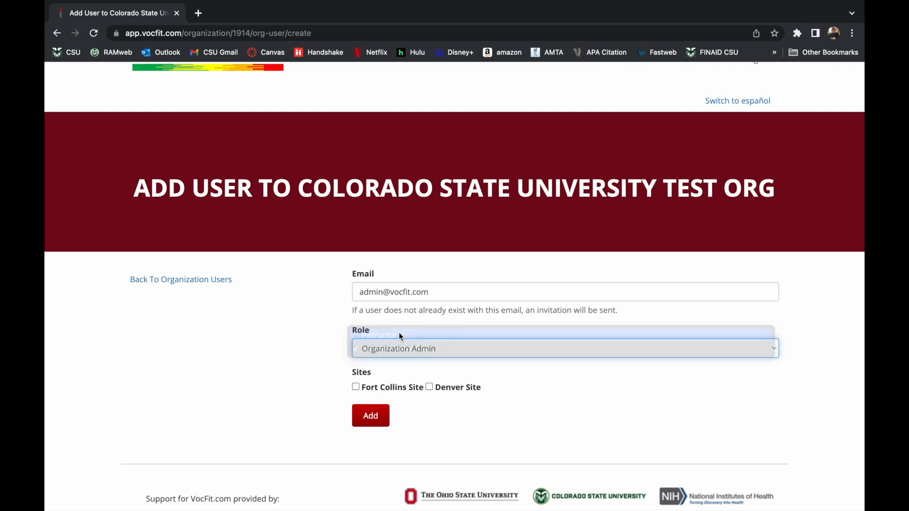
click(430, 388)
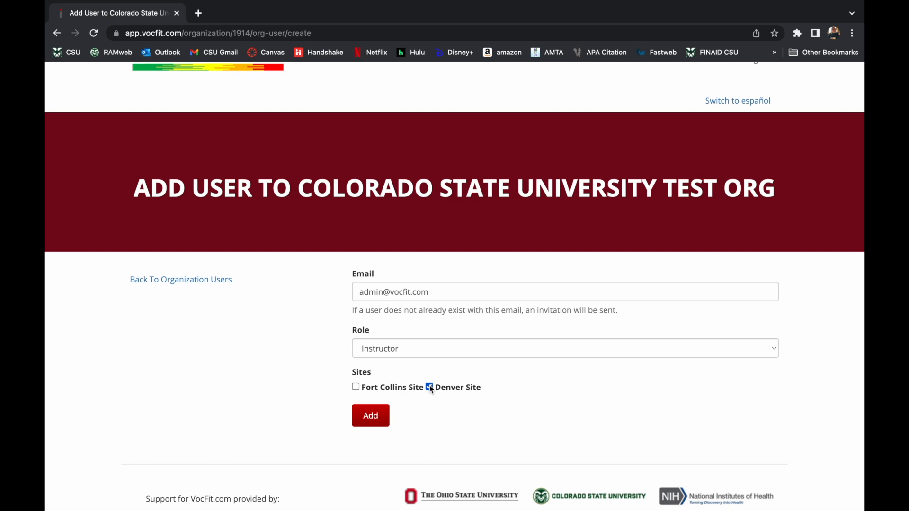
click(381, 418)
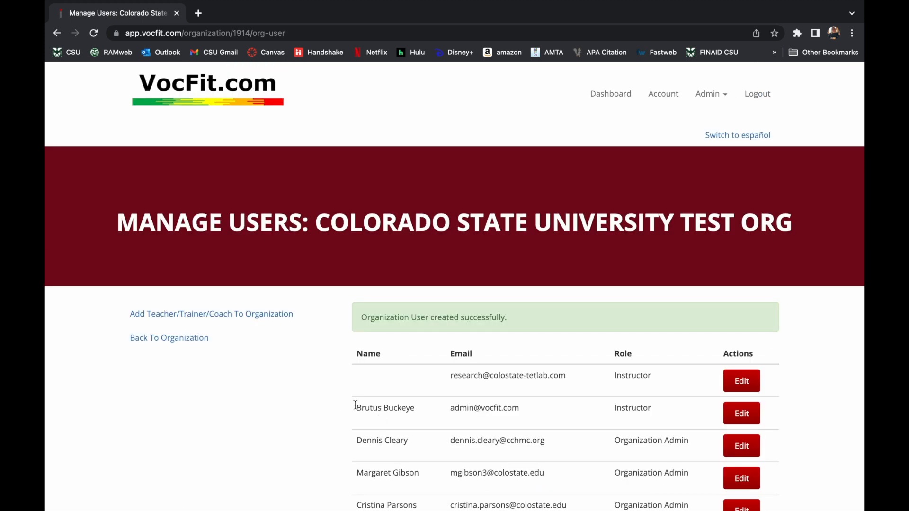
Step: In Manage Users, open the Edit User Role page for the newly added Instructor
scroll(335, 411, down, 2)
scroll(280, 374, down, 3)
scroll(281, 374, up, 2)
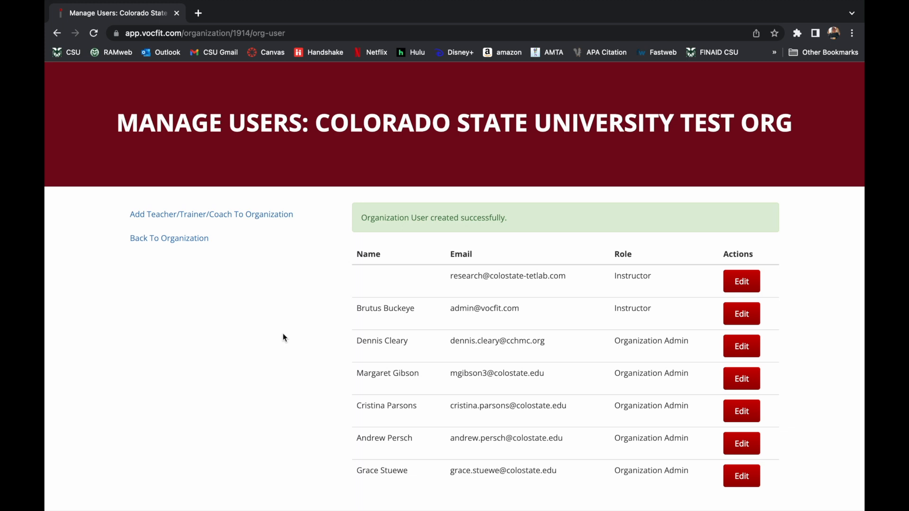
click(742, 314)
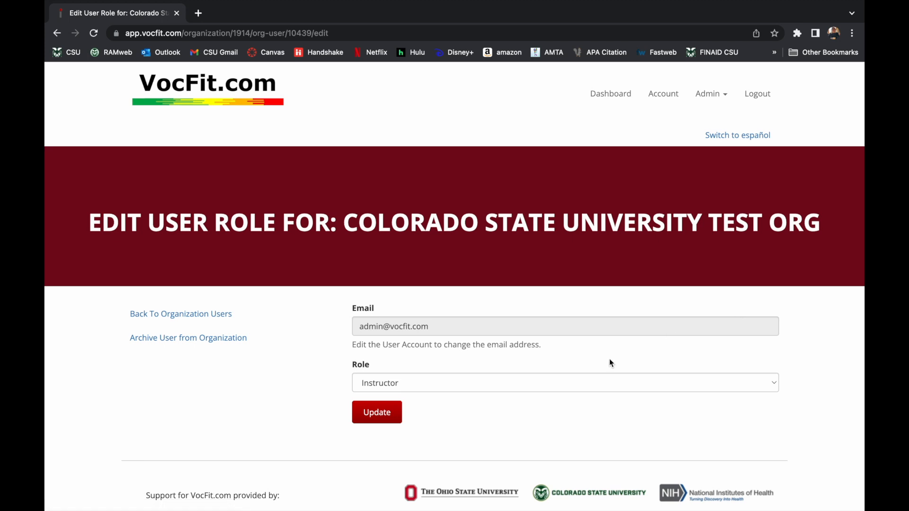
Step: Leave the new user's role as Instructor and save it with Update
click(536, 378)
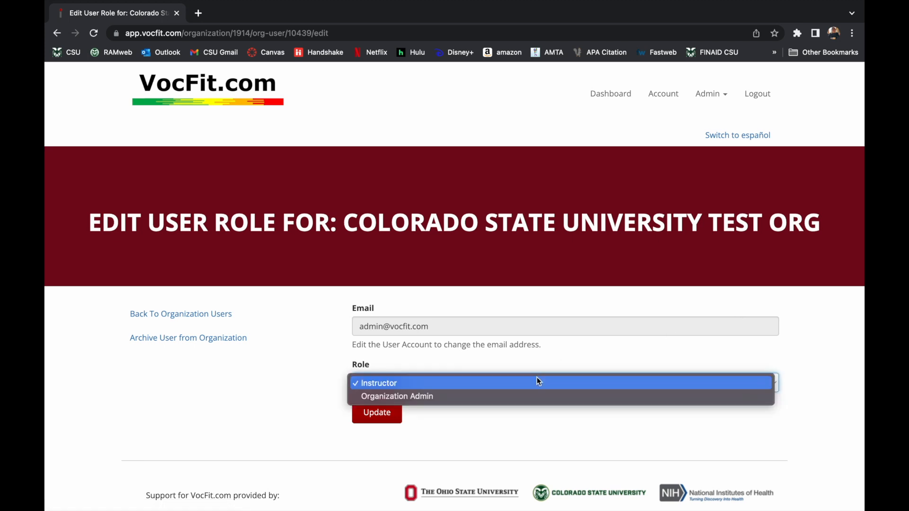
click(515, 397)
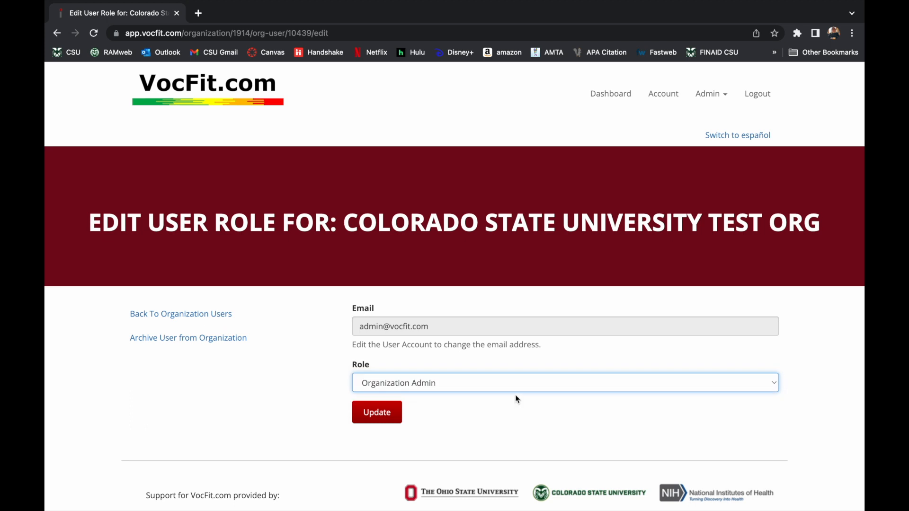
click(508, 381)
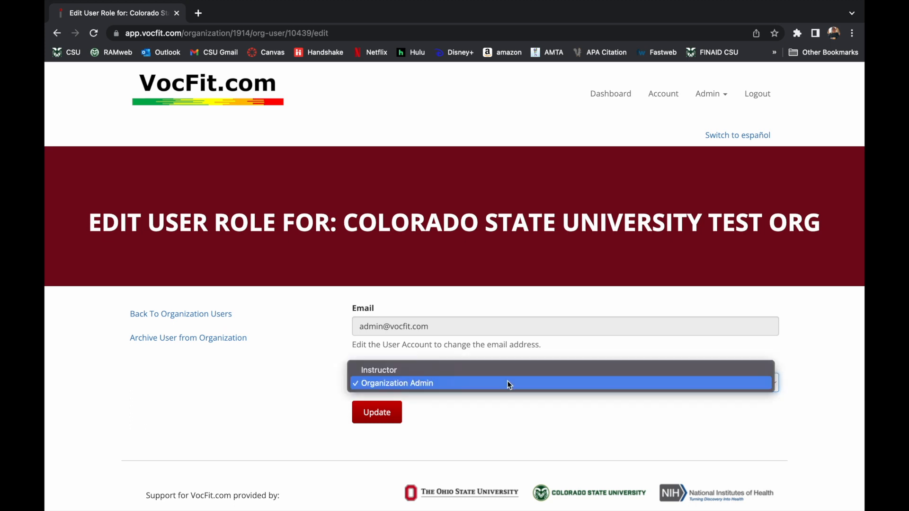
click(498, 370)
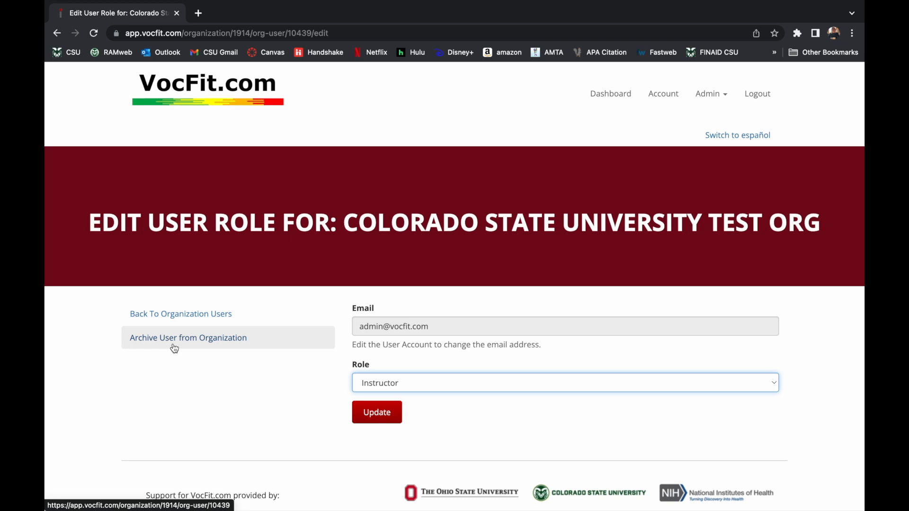
click(438, 381)
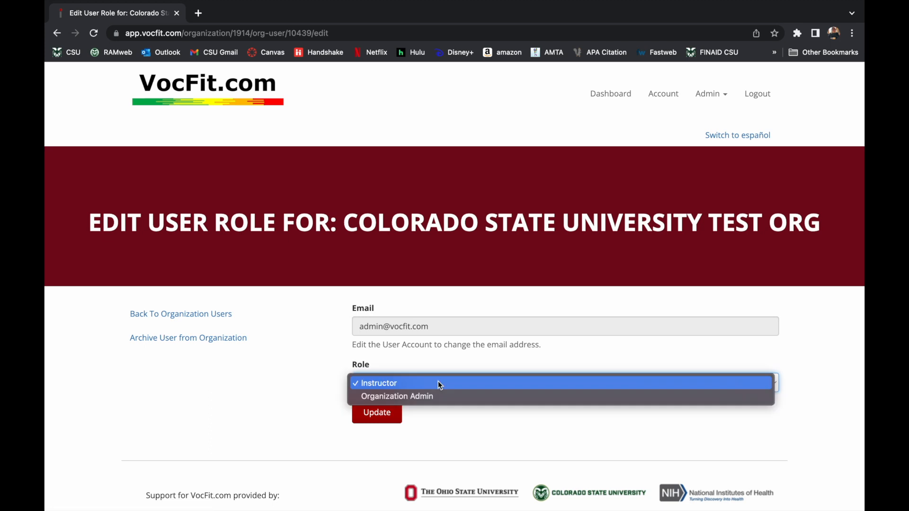
click(431, 385)
click(382, 418)
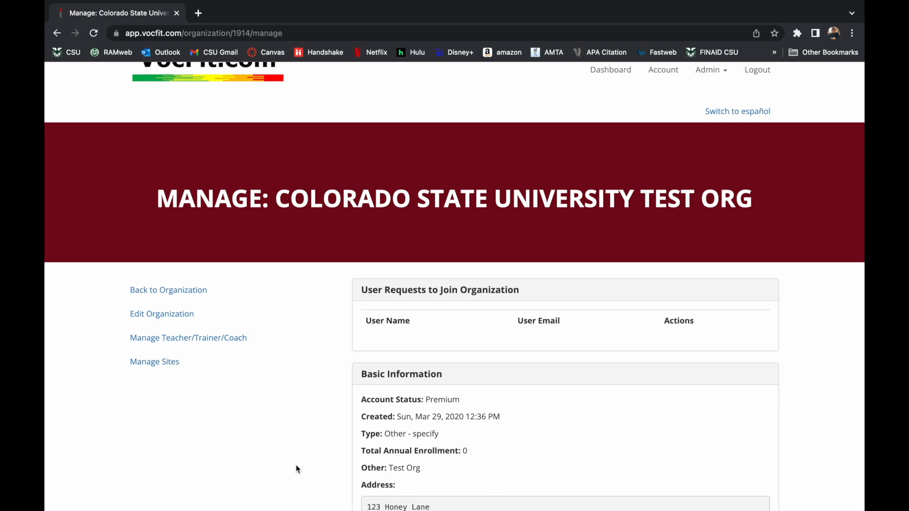
Step: Go to Manage Sites and open the Add Site To Organization form
click(158, 367)
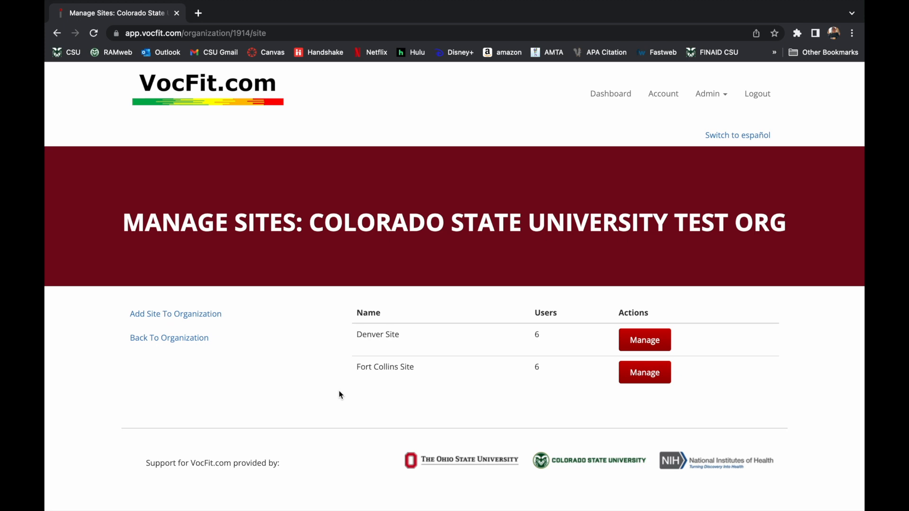
click(205, 325)
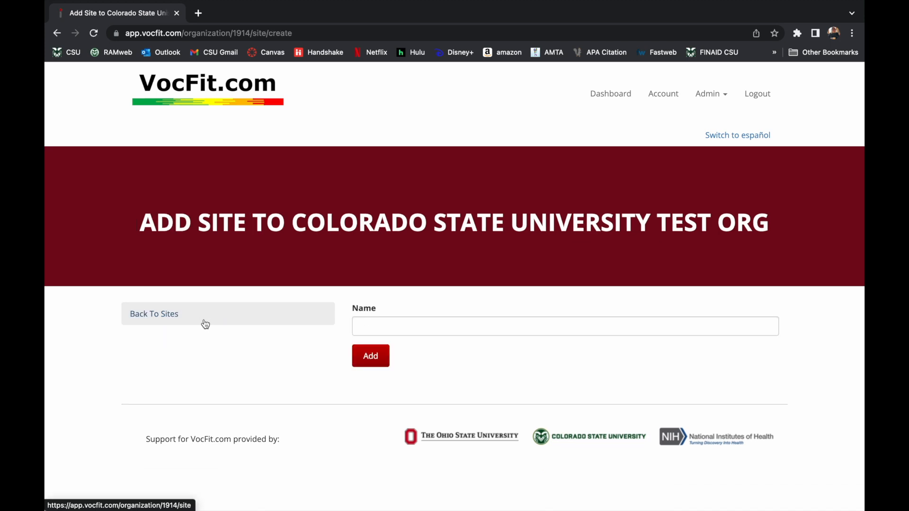
Step: Name the new site 'Greeley' and add it to the organization
click(389, 327)
text(G)
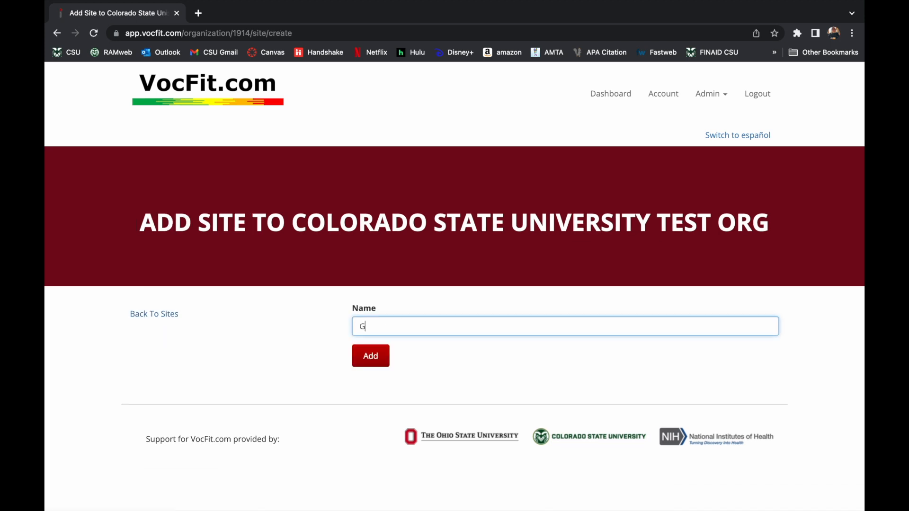
text(reeley Local)
key(BackSpace)
key(BackSpace)
key(BackSpace)
key(BackSpace)
key(BackSpace)
key(BackSpace)
click(375, 366)
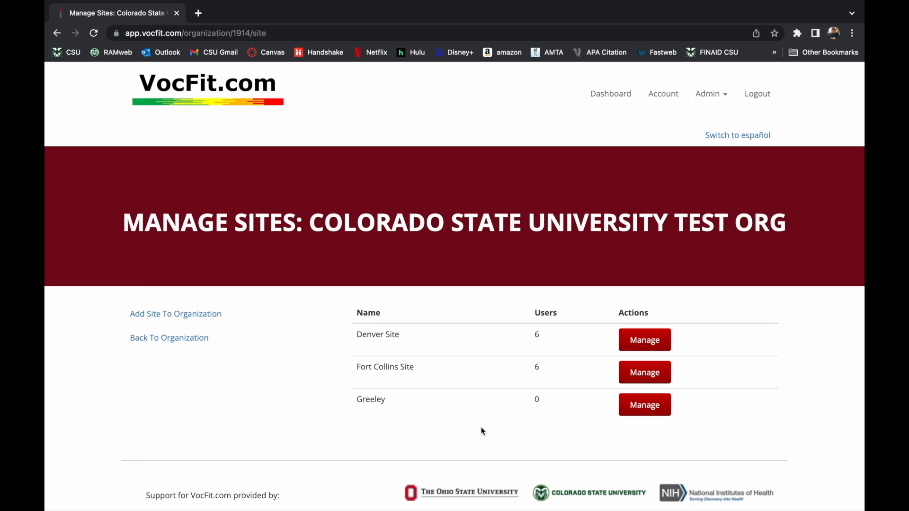
Step: On Greeley's Manage page, search 'admin' and add the administrator account as a site user
click(647, 413)
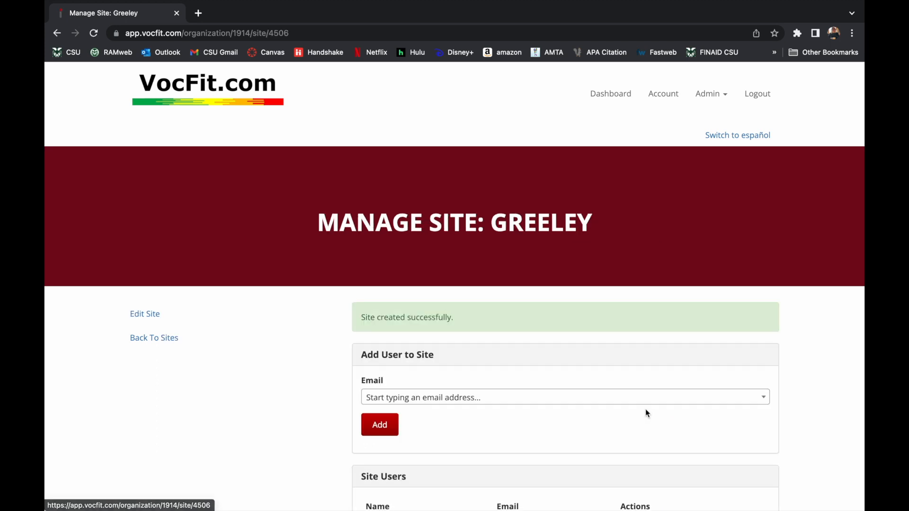
scroll(578, 397, down, 1)
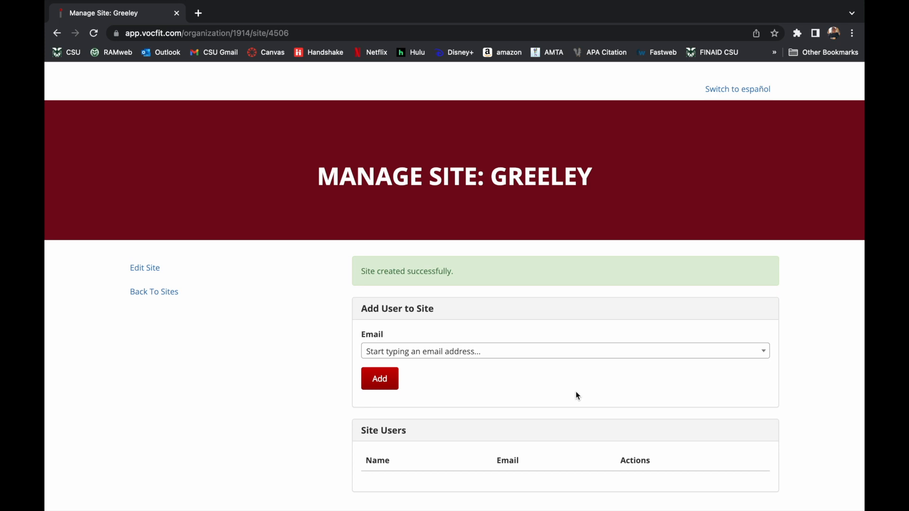
click(471, 352)
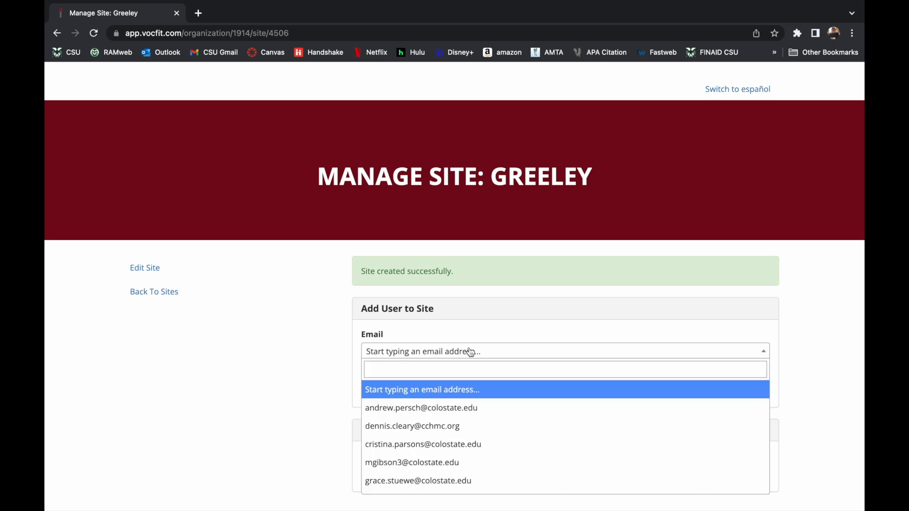
click(428, 369)
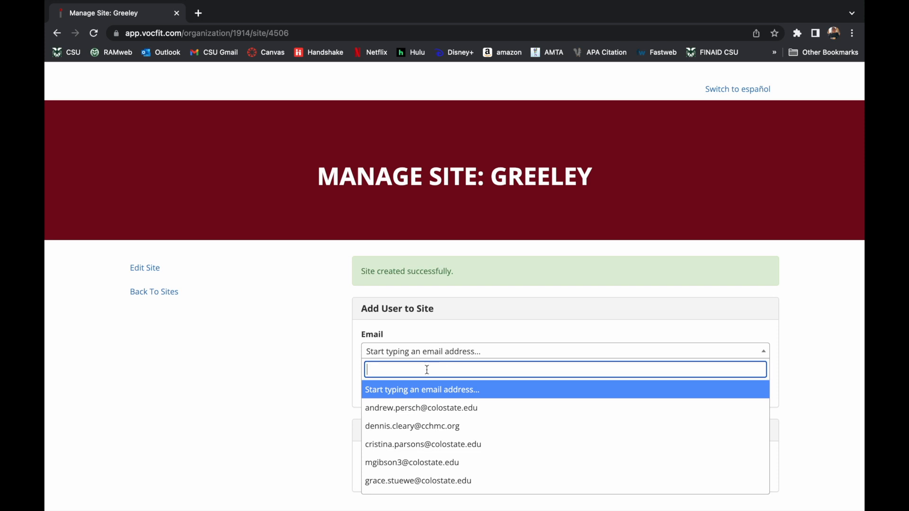
text(admin)
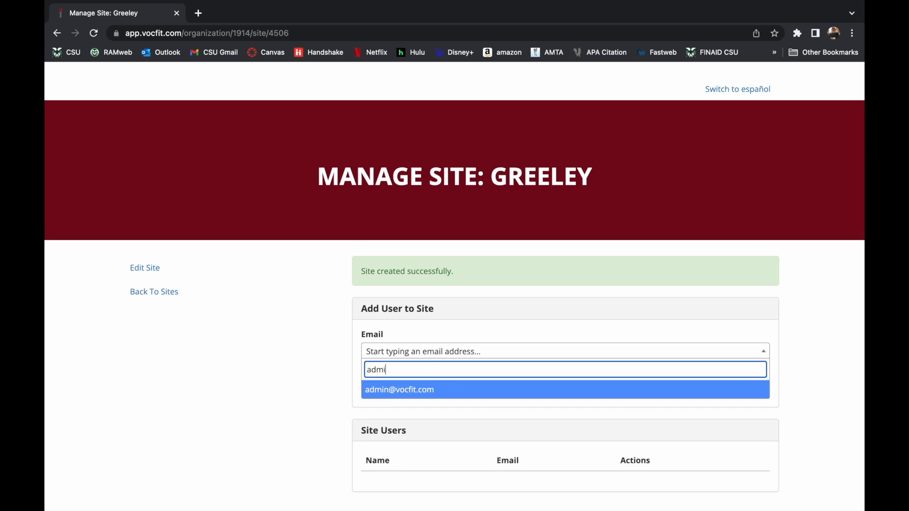
click(431, 391)
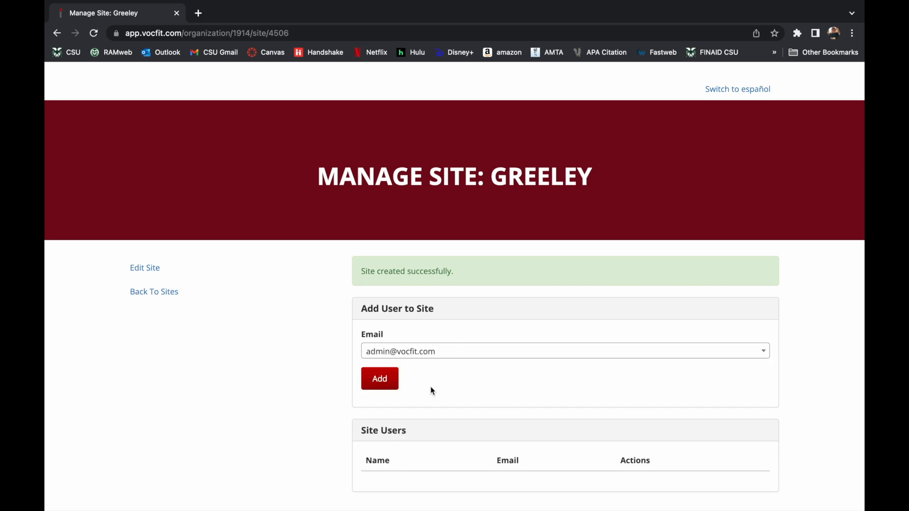
scroll(430, 386, down, 1)
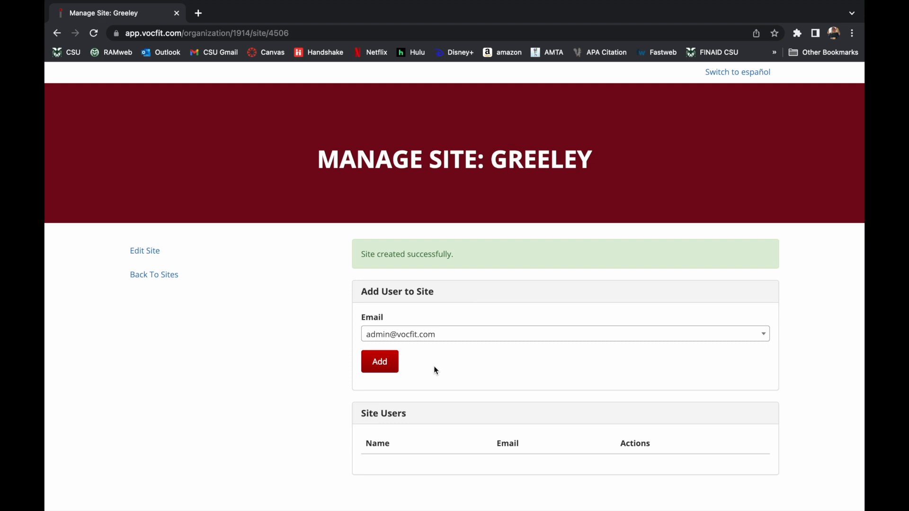
click(391, 366)
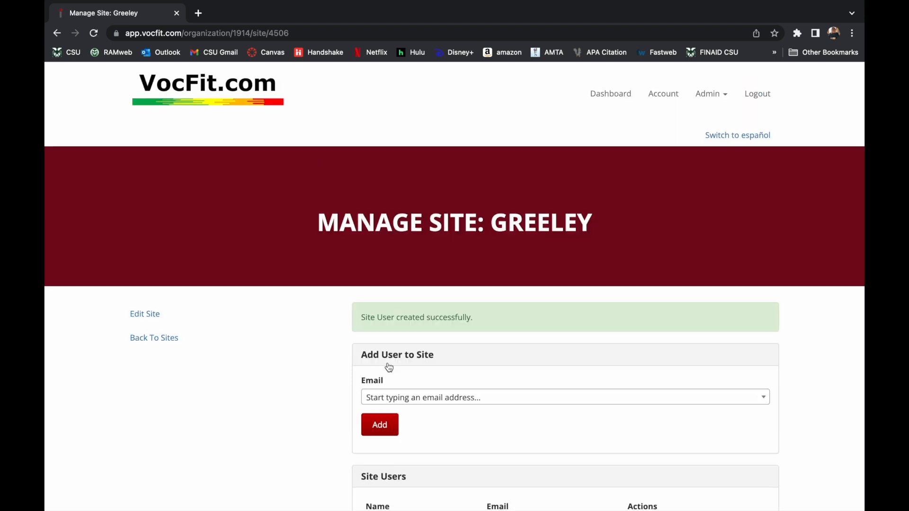
scroll(493, 388, down, 3)
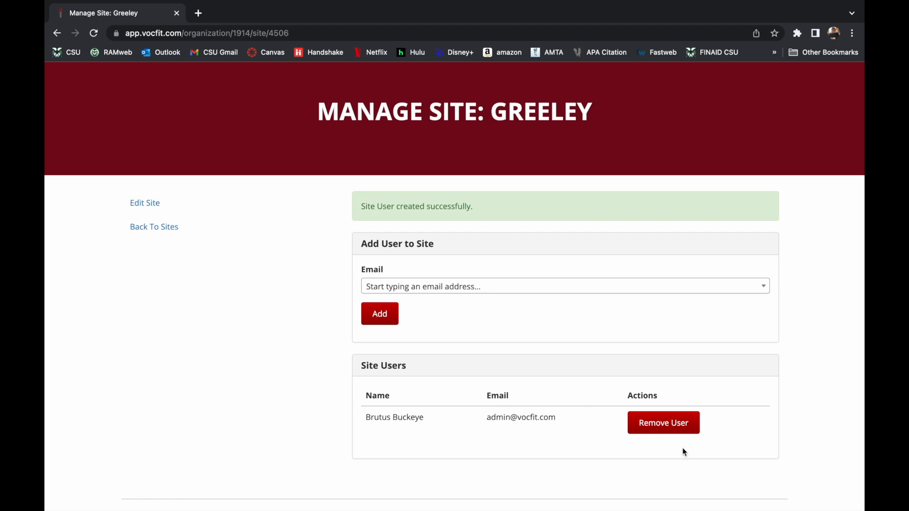
Step: Remove the administrator from Greeley's site users, confirming with OK, then open Edit Site
click(673, 426)
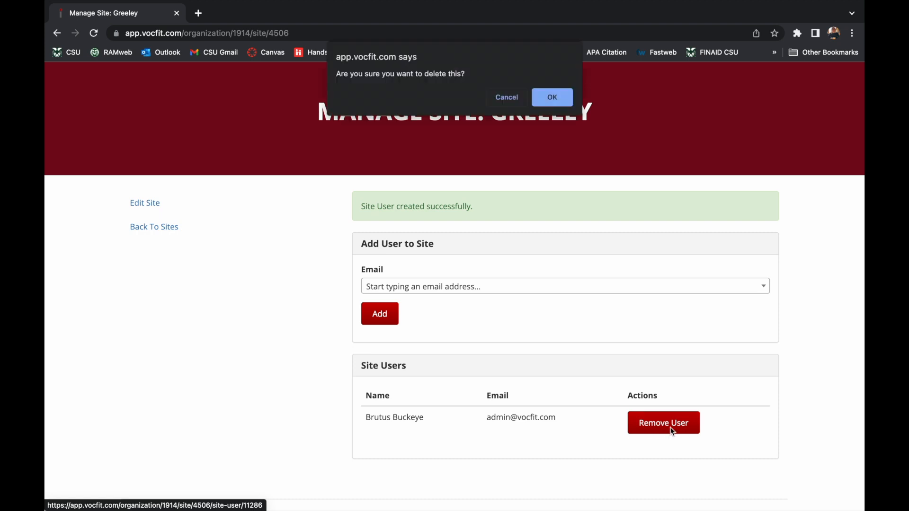
click(552, 97)
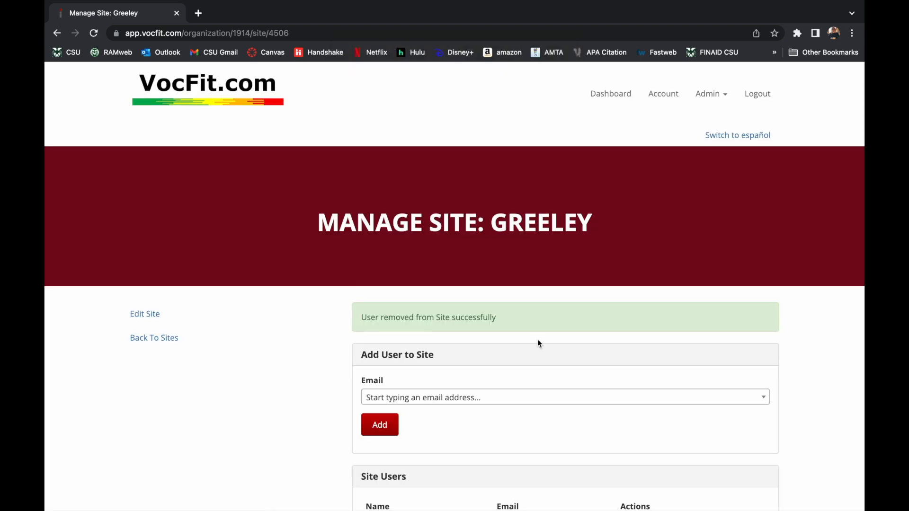
scroll(538, 341, down, 3)
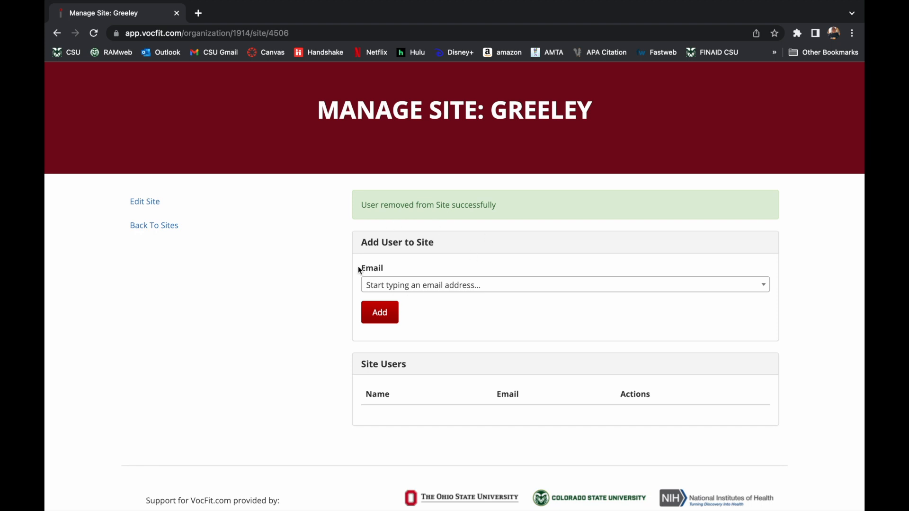
scroll(283, 254, up, 2)
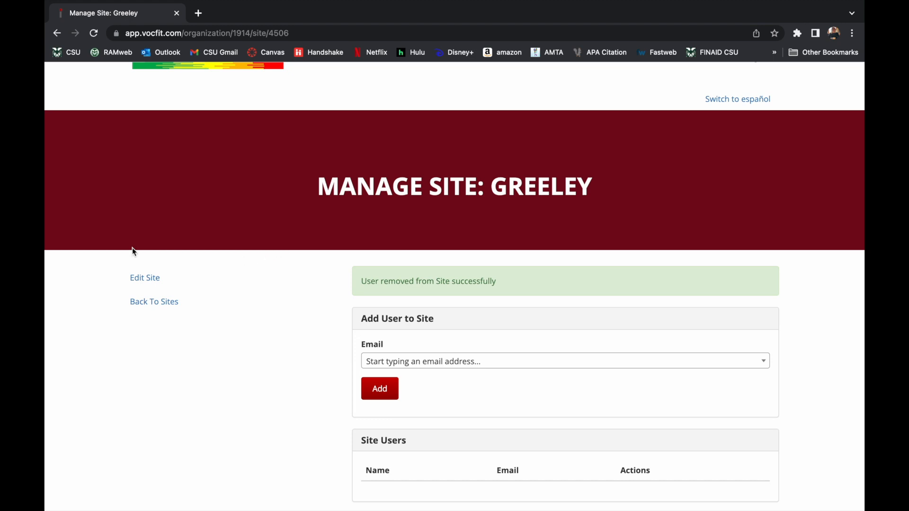
click(145, 278)
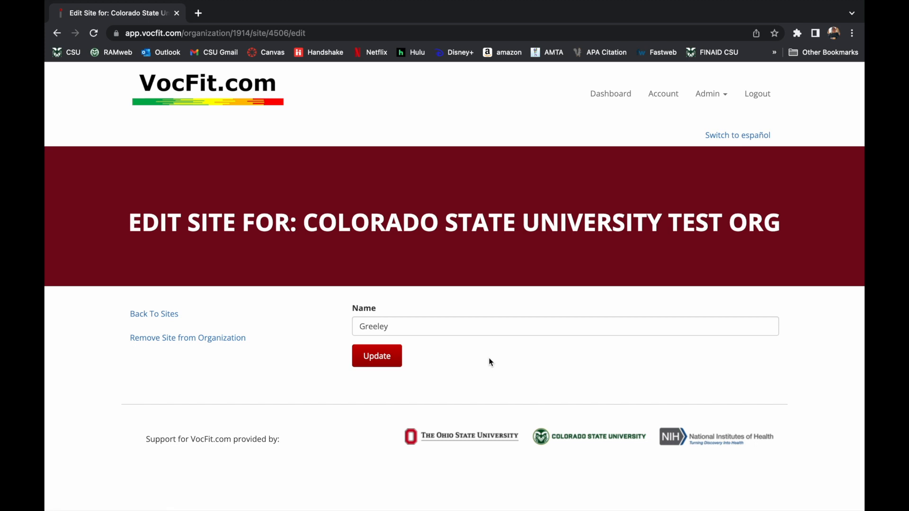
Step: Replace the site name Greeley with 'Colorado Springs', update it, and view its Manage Site page
click(442, 327)
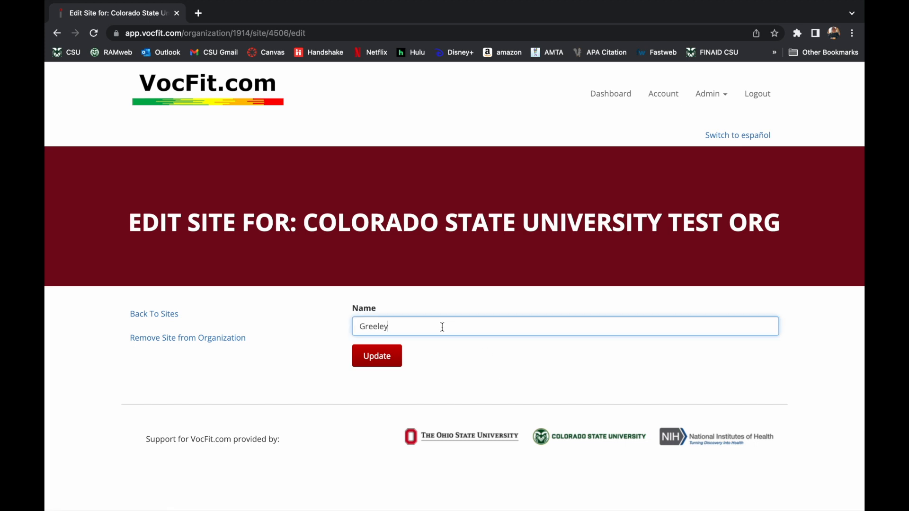
key(BackSpace)
key(BackSpace)
key(BackSpace)
key(BackSpace)
key(BackSpace)
key(BackSpace)
key(BackSpace)
text(Colorado Springs)
click(382, 358)
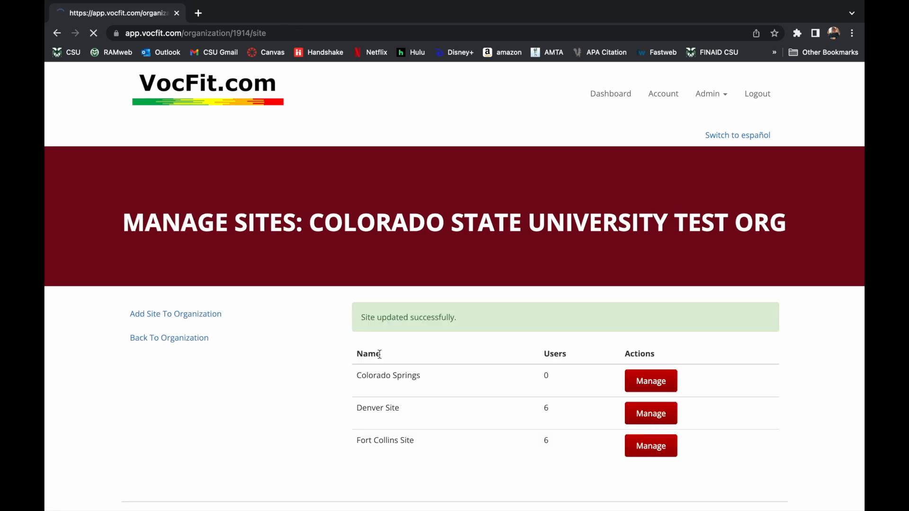
click(663, 378)
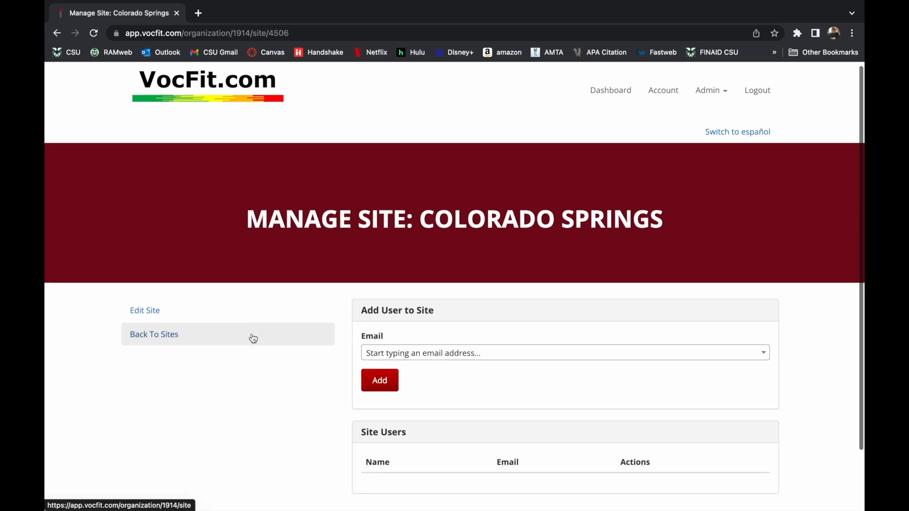
Step: Remove the Colorado Springs site from the organization via its Edit Site page and confirm the deletion
scroll(251, 334, down, 1)
click(181, 272)
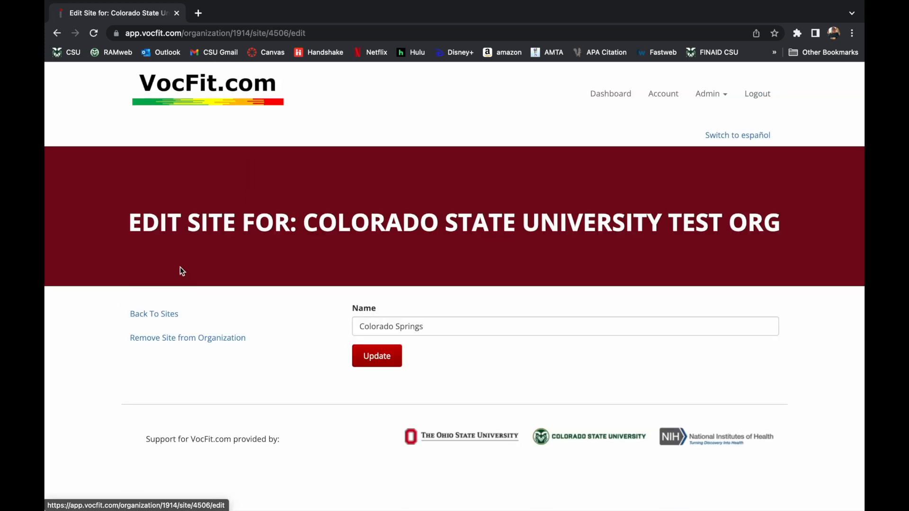
click(236, 343)
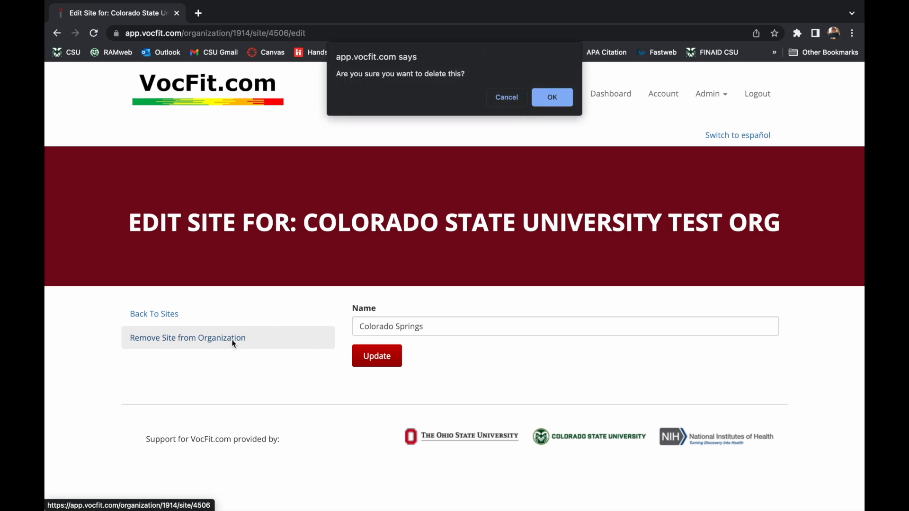
click(551, 95)
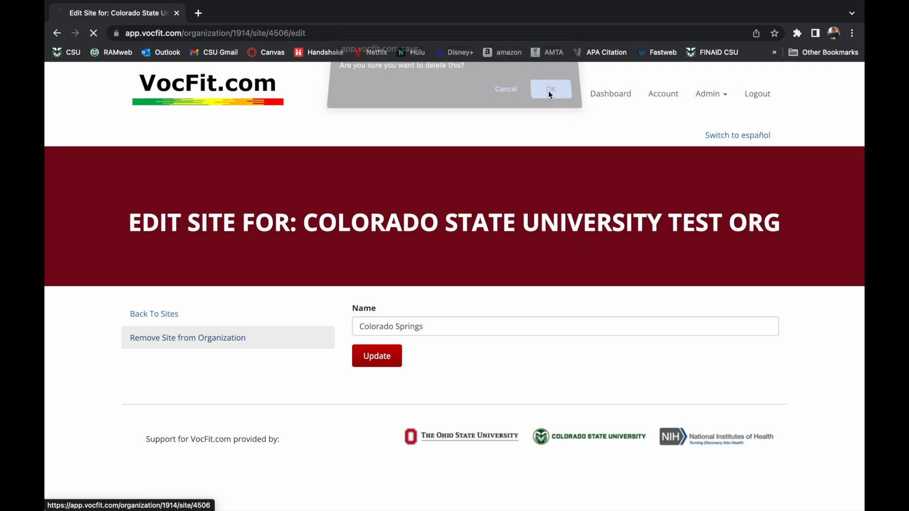